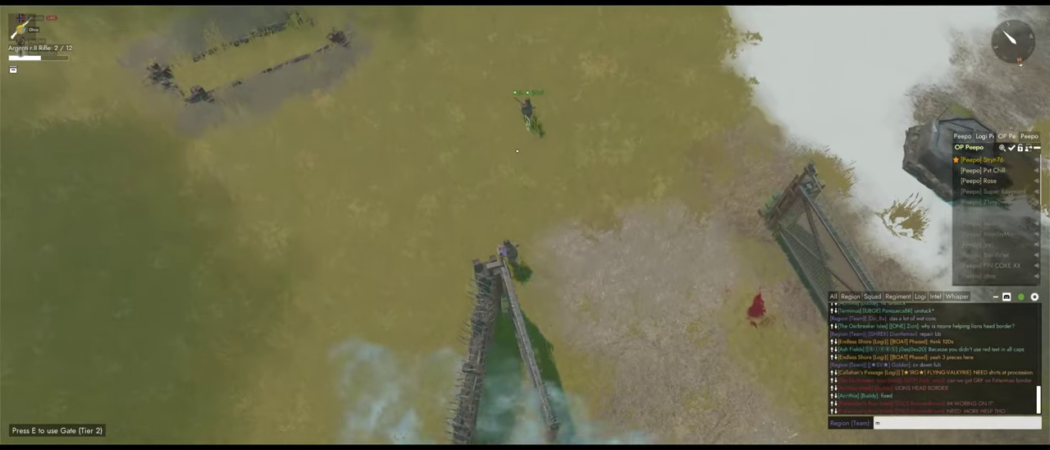
# Step: Walk north past the gate and through the base toward the enemy structures
pyautogui.press('w')
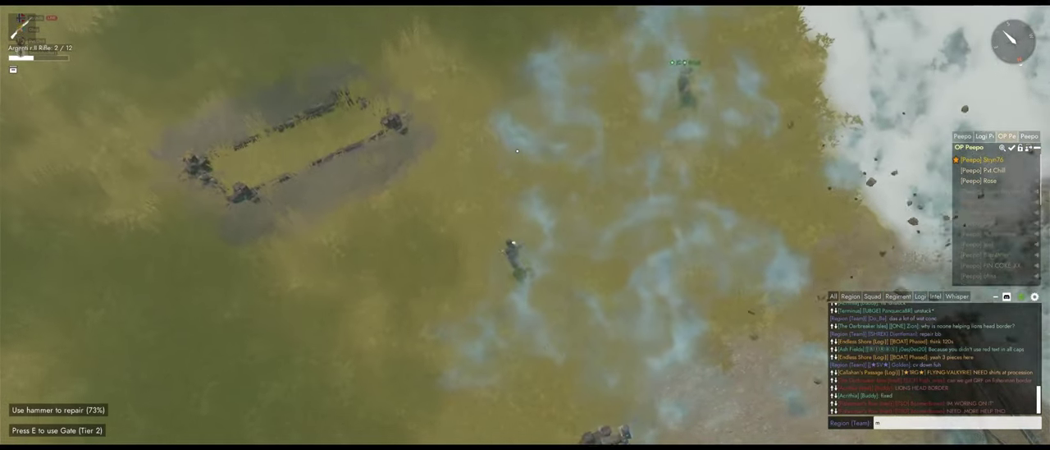
pyautogui.press('w')
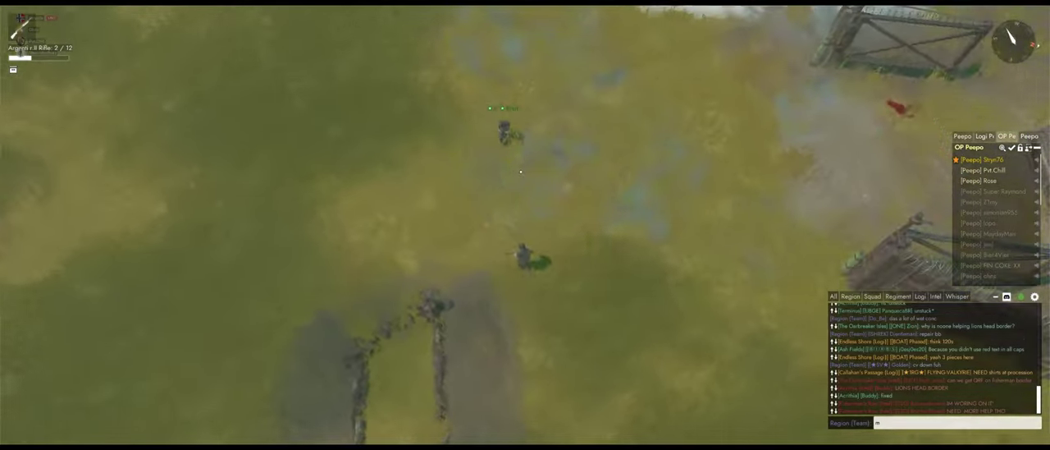
pyautogui.press('w')
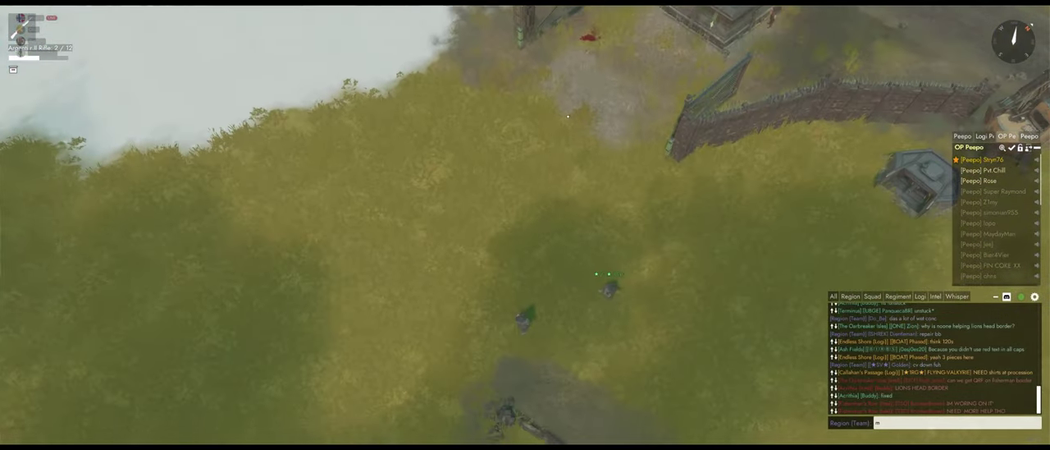
pyautogui.press('w')
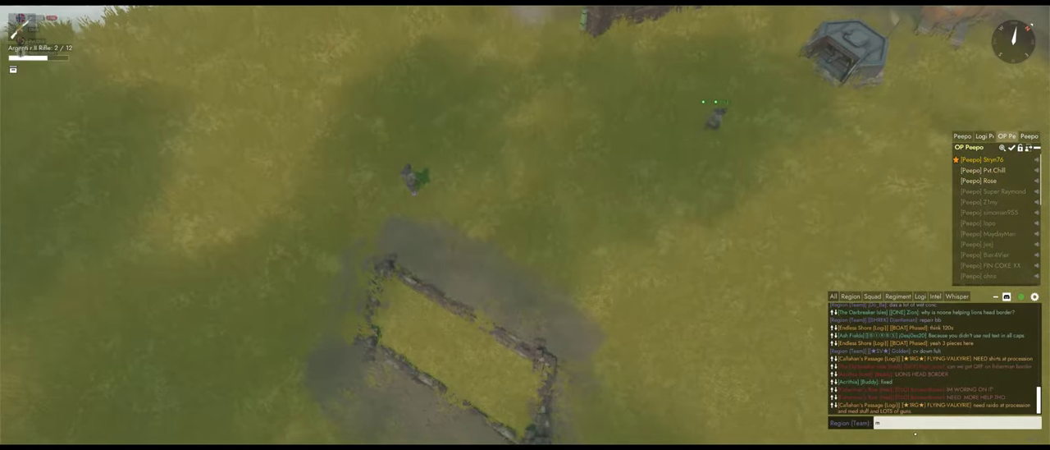
pyautogui.write('i')
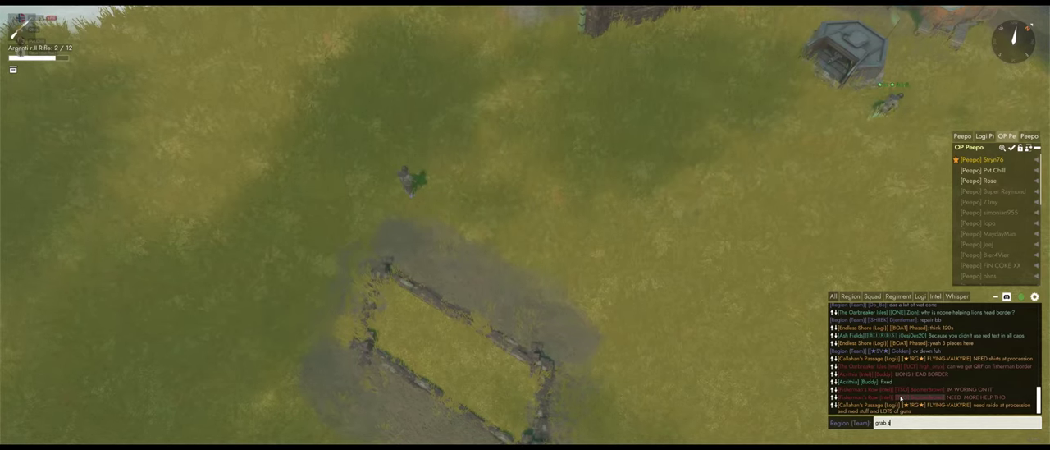
# Step: Order the team to grab satchels and scout the enemy base across the water
pyautogui.press('Return')
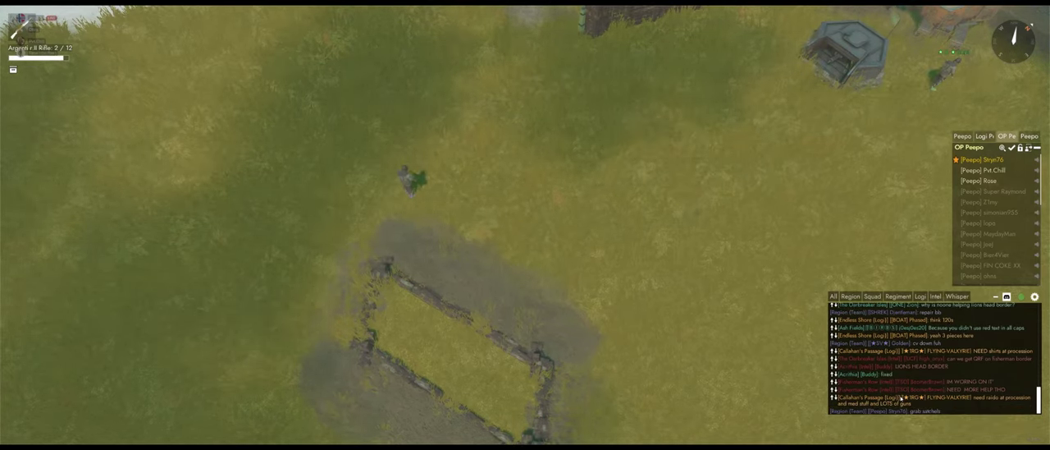
pyautogui.press('w')
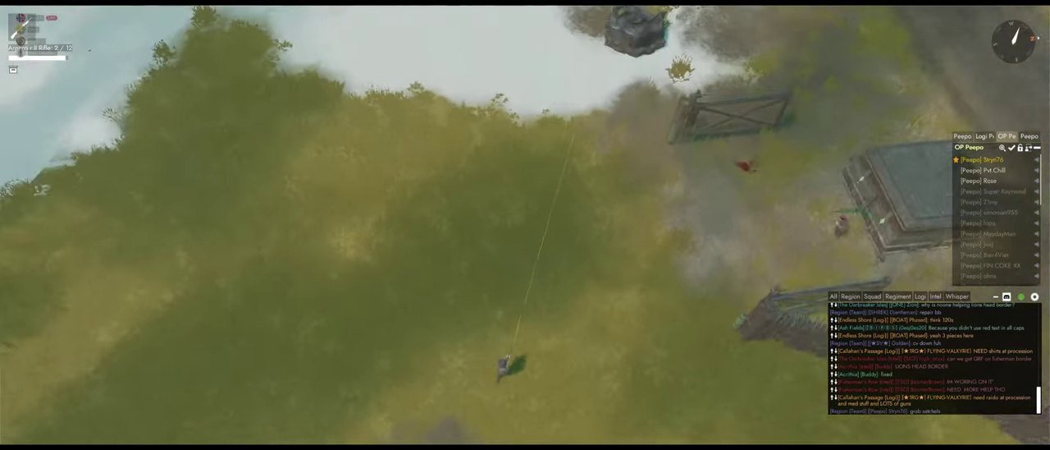
pyautogui.scroll(-3, 525, 225)
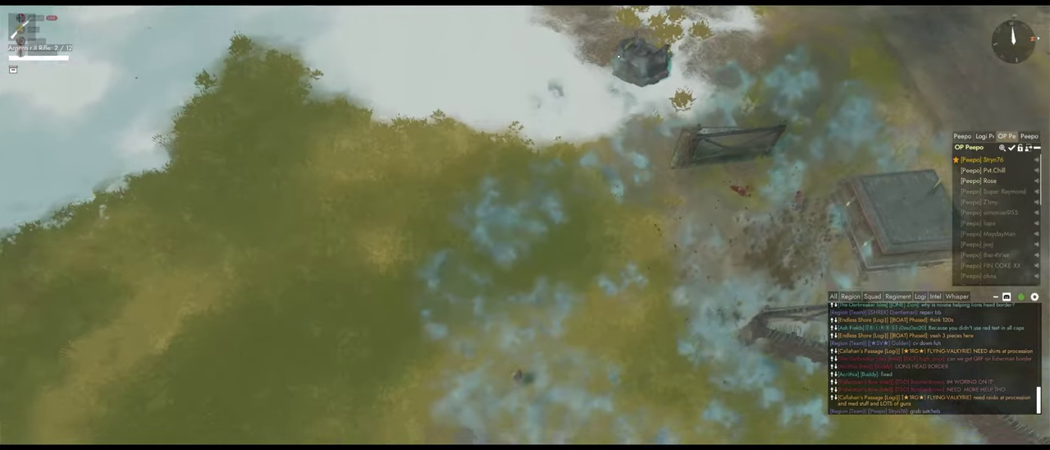
pyautogui.scroll(3, 525, 225)
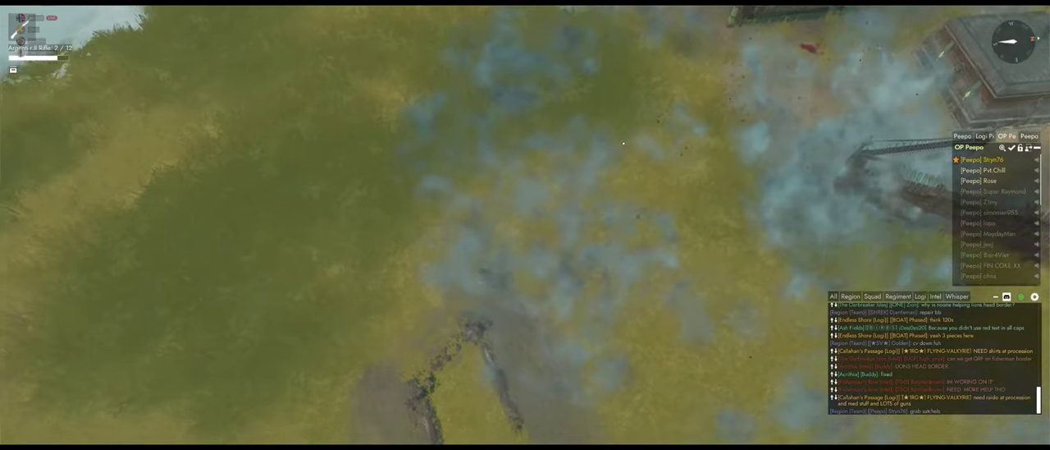
pyautogui.press('w')
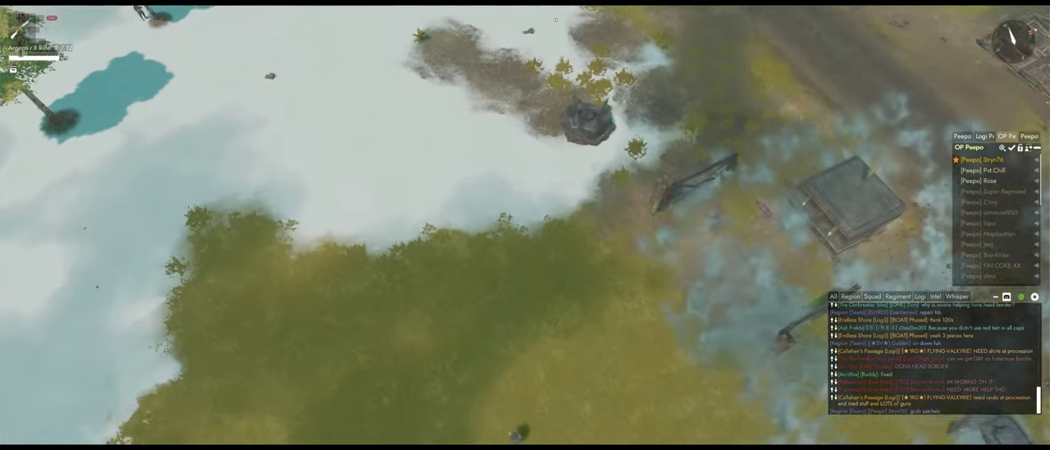
pyautogui.press('w')
pyautogui.scroll(-3, 525, 225)
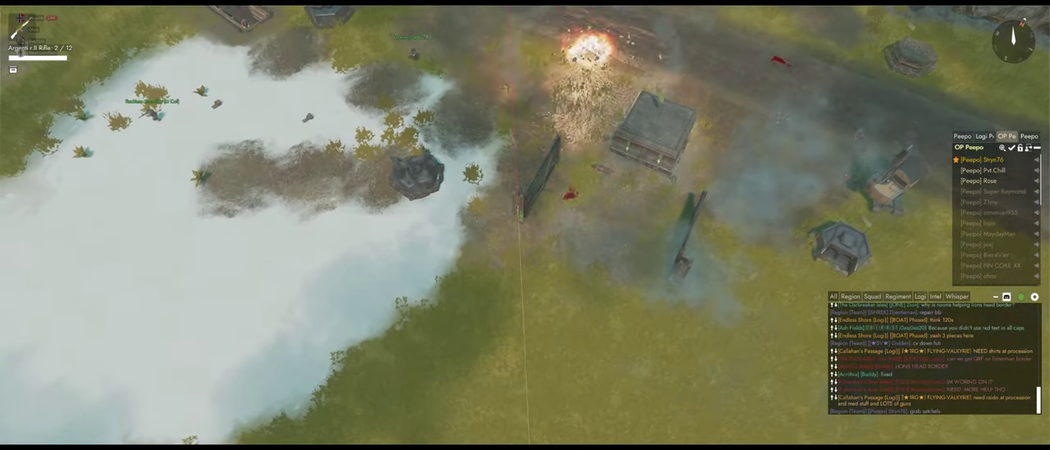
# Step: Close team chat and advance toward the snowy bunker area
pyautogui.press('Return')
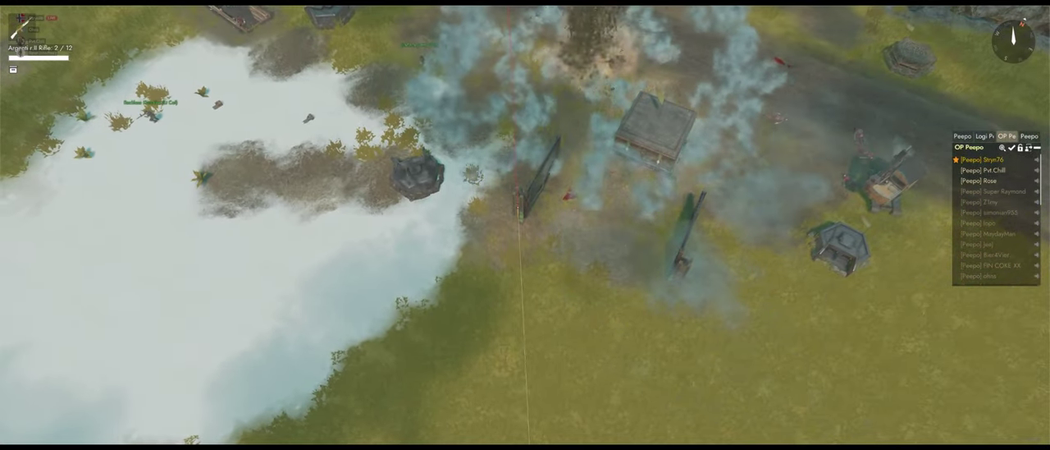
pyautogui.press('w')
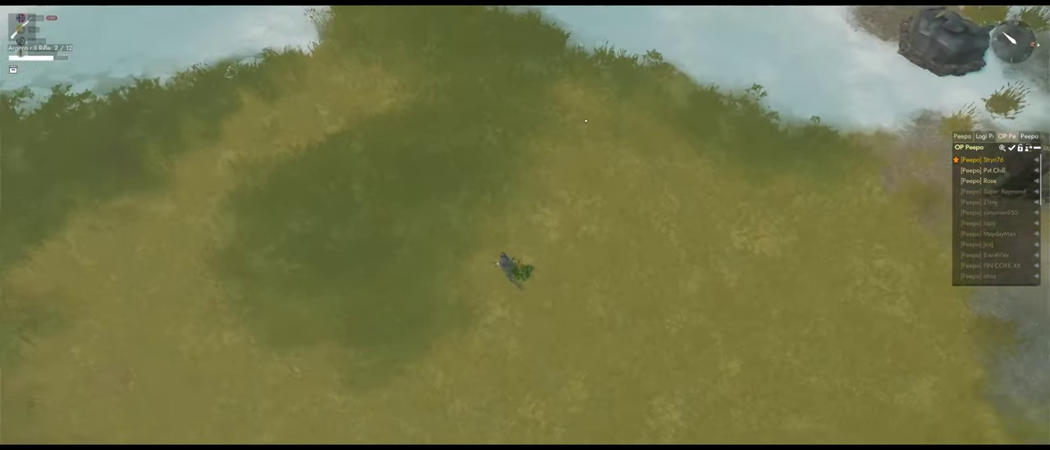
pyautogui.press('w')
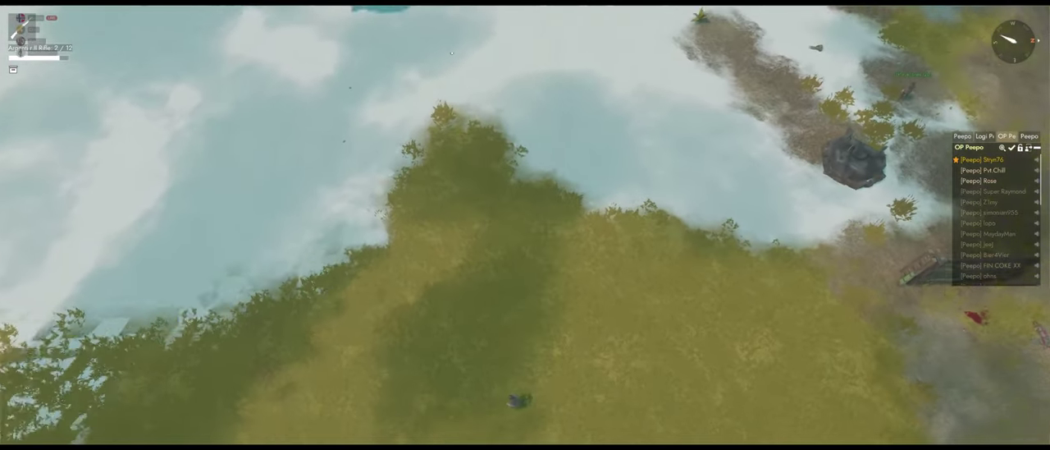
pyautogui.scroll(5, 525, 224)
pyautogui.press('w')
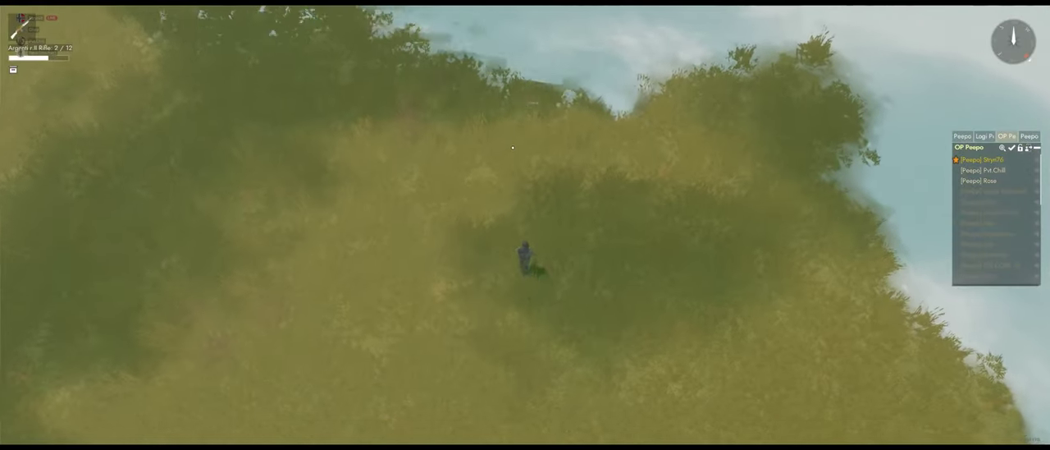
# Step: Report the left of the wet concrete is open and propose satcheling and mammoning it
pyautogui.press('Return')
pyautogui.write('The left of the wet concrete is open')
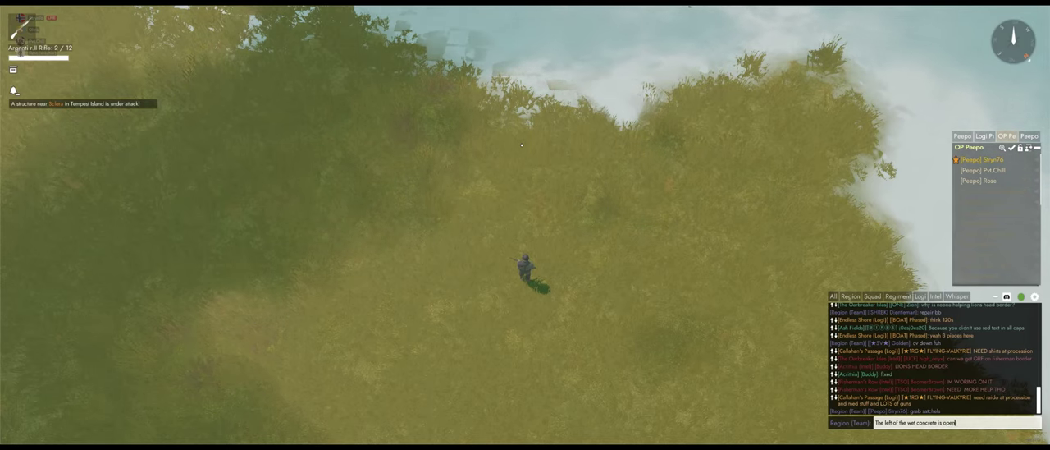
pyautogui.write('we can satchel and mammon io')
pyautogui.press('Return')
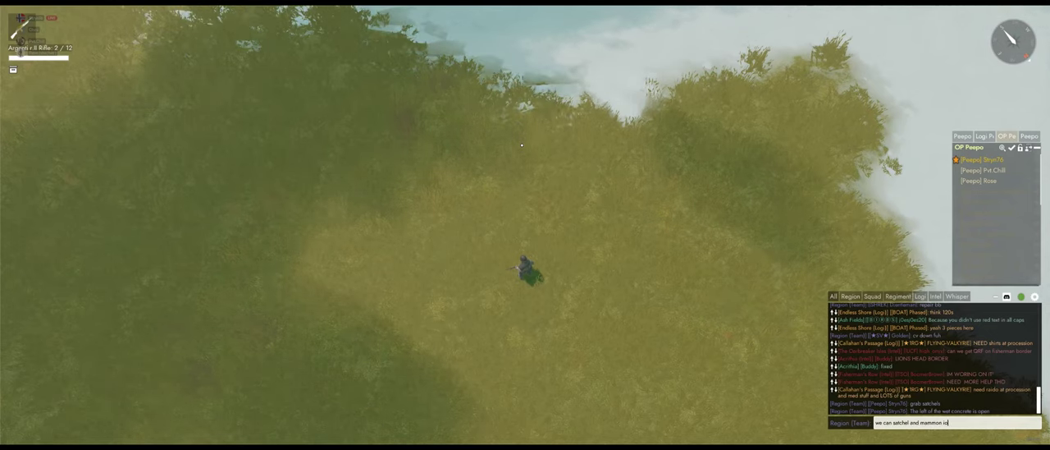
pyautogui.press('Return')
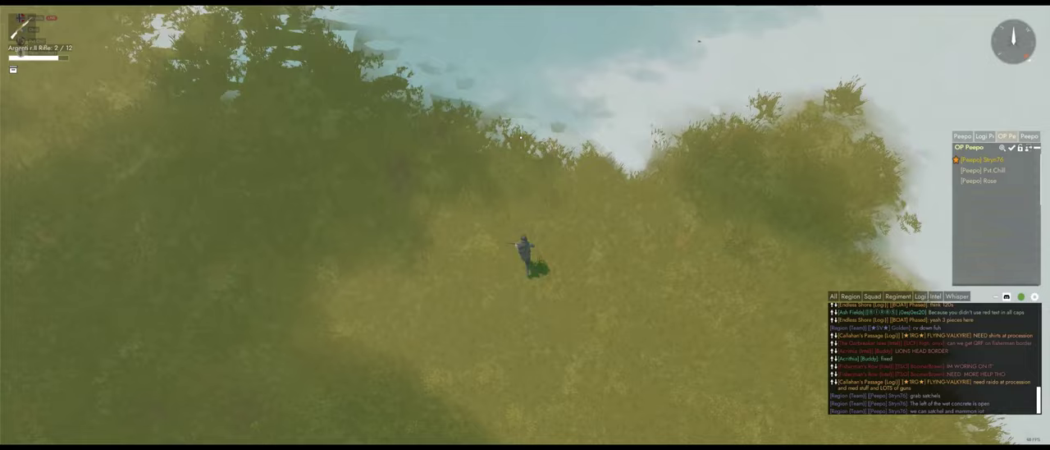
pyautogui.moveTo(521, 145); pyautogui.dragTo(566, 94)
# Step: Move with the squad across the grassland toward the snowy shoreline
pyautogui.press('w')
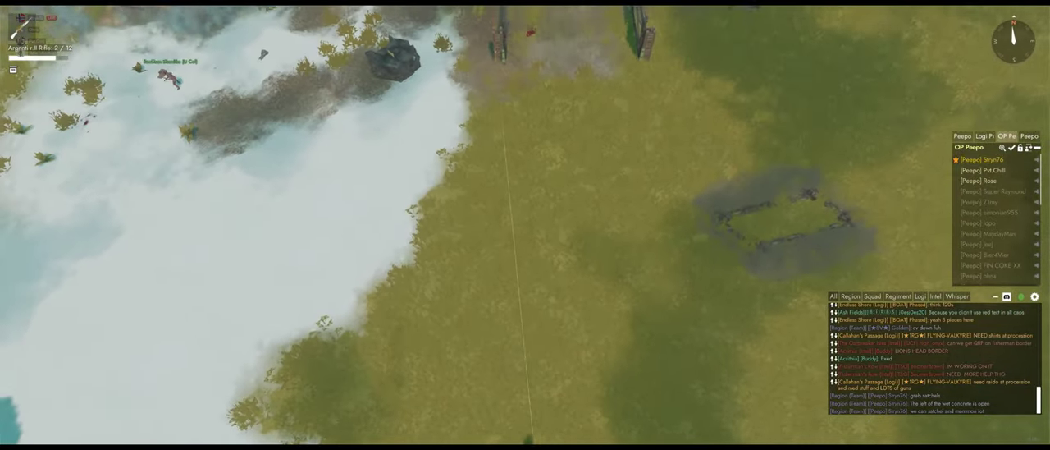
pyautogui.press('s')
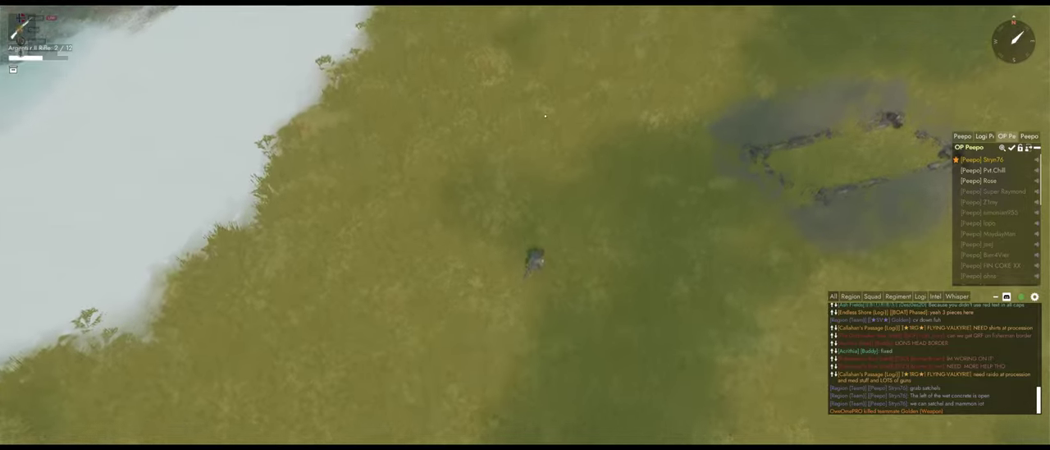
pyautogui.press('s')
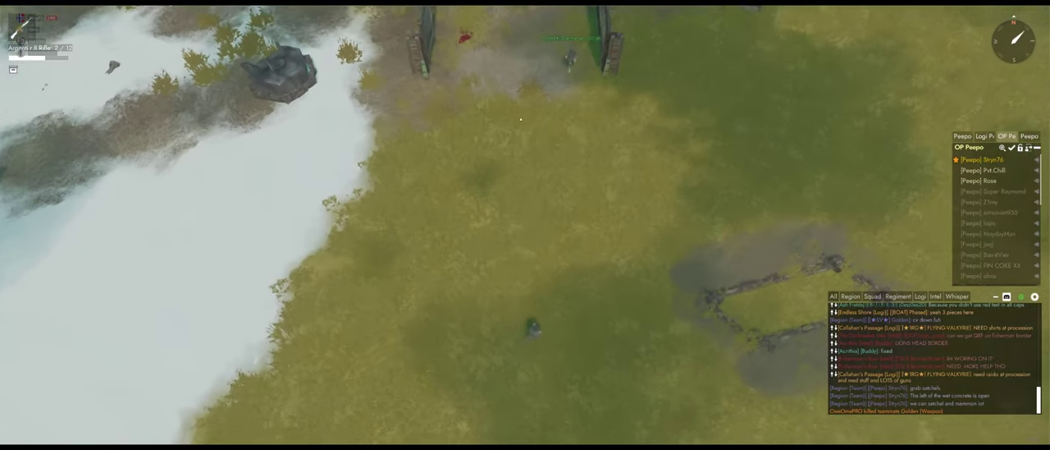
pyautogui.press('e')
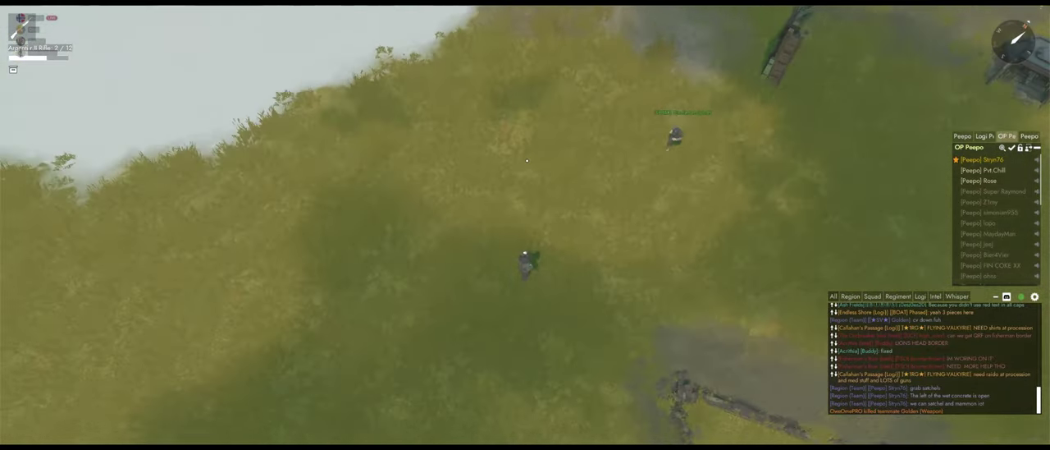
pyautogui.press('e')
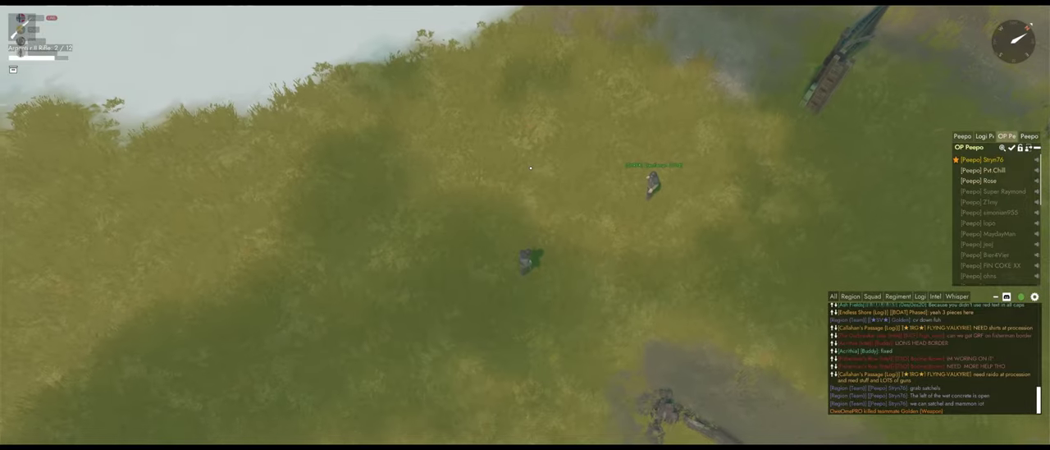
pyautogui.press('e')
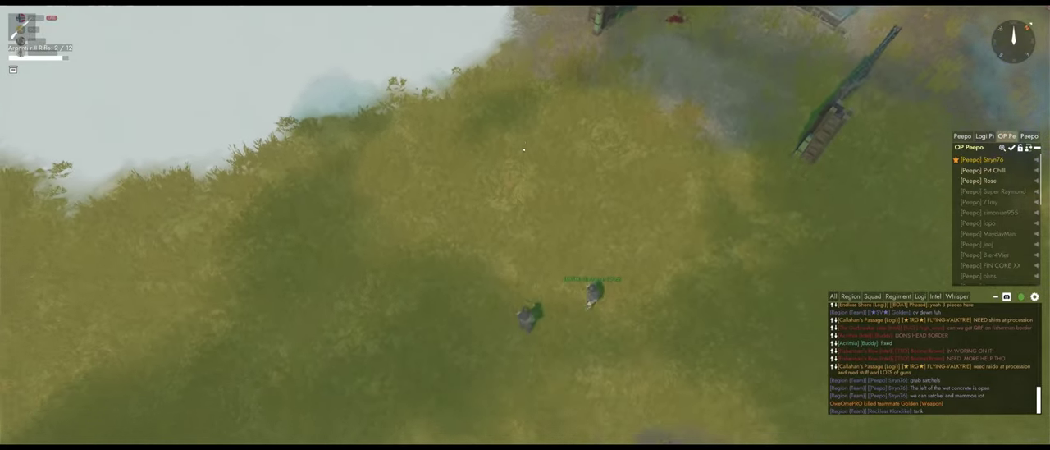
pyautogui.press('e')
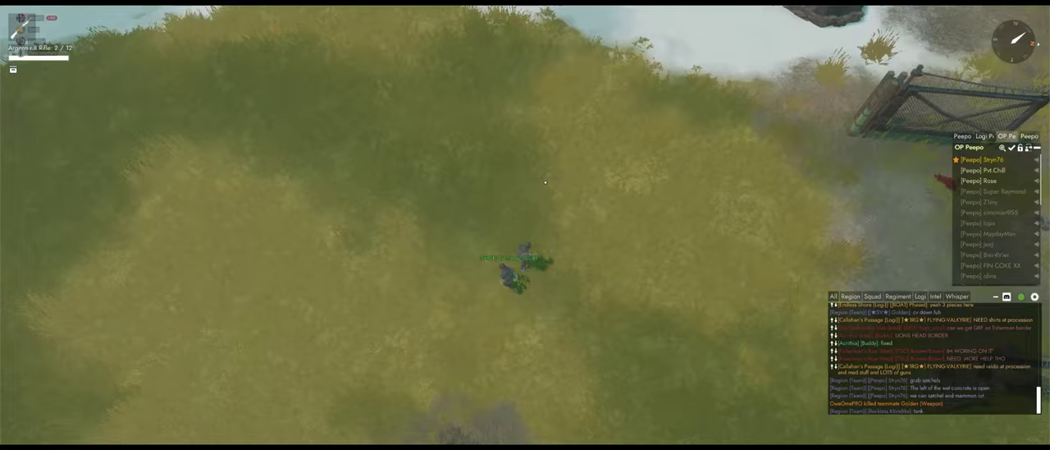
pyautogui.press('e')
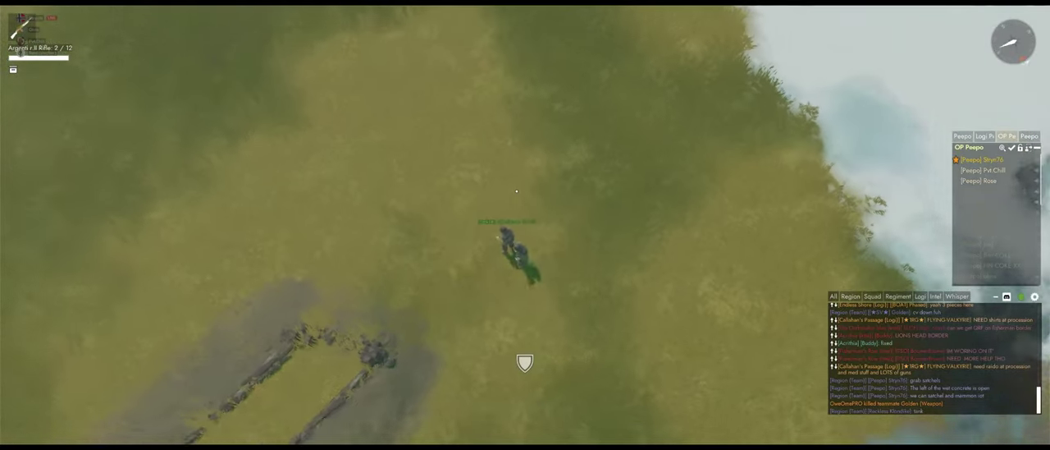
pyautogui.press('e')
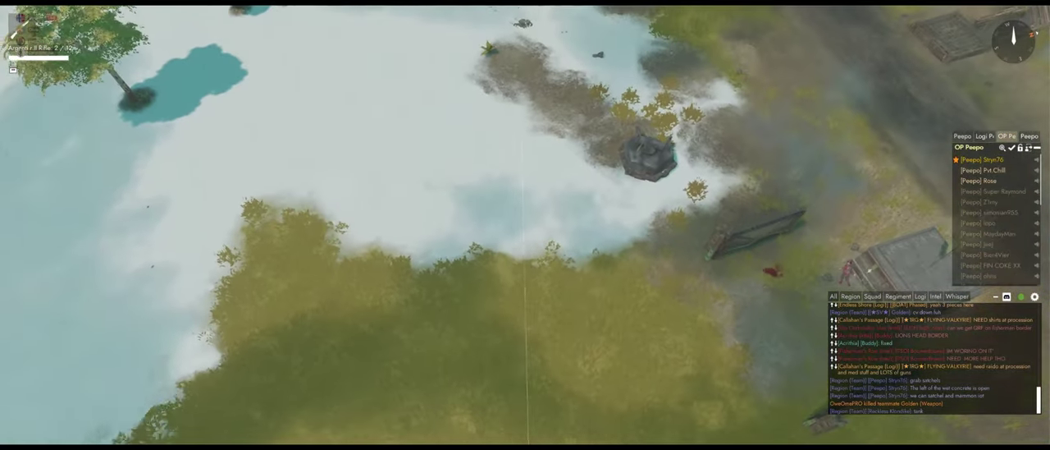
pyautogui.press('e')
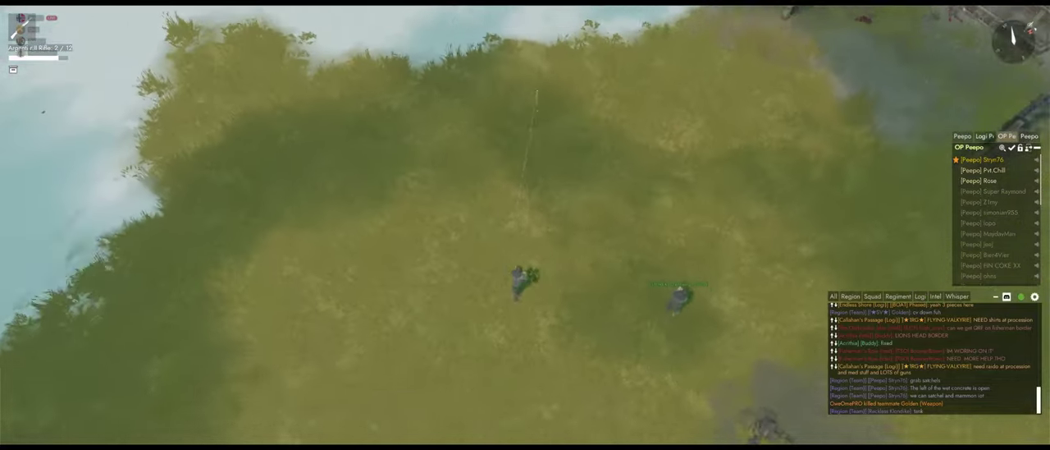
pyautogui.scroll(-5, 546, 153)
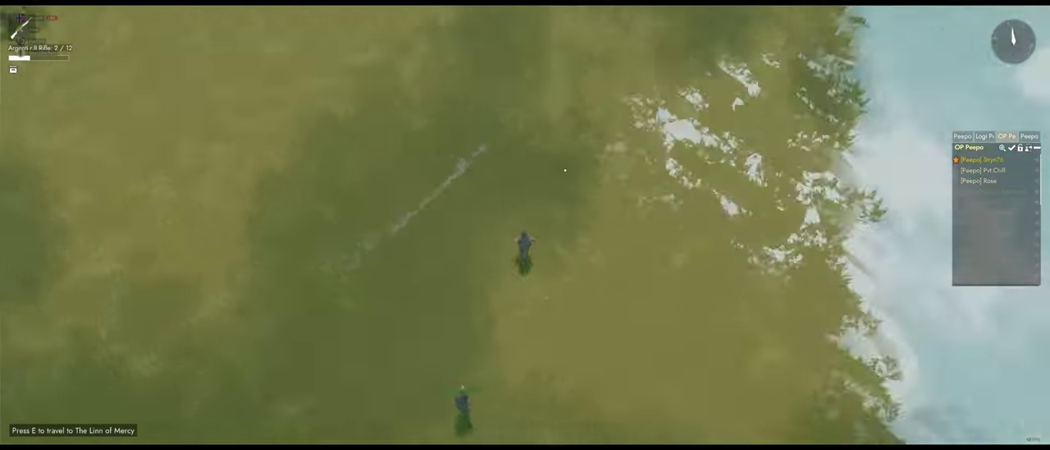
# Step: Walk north onto the frozen lake and check the route on the world map
pyautogui.moveTo(550, 164)
pyautogui.mouseDown()
pyautogui.moveTo(566, 168)
pyautogui.moveTo(520, 171)
pyautogui.mouseUp()
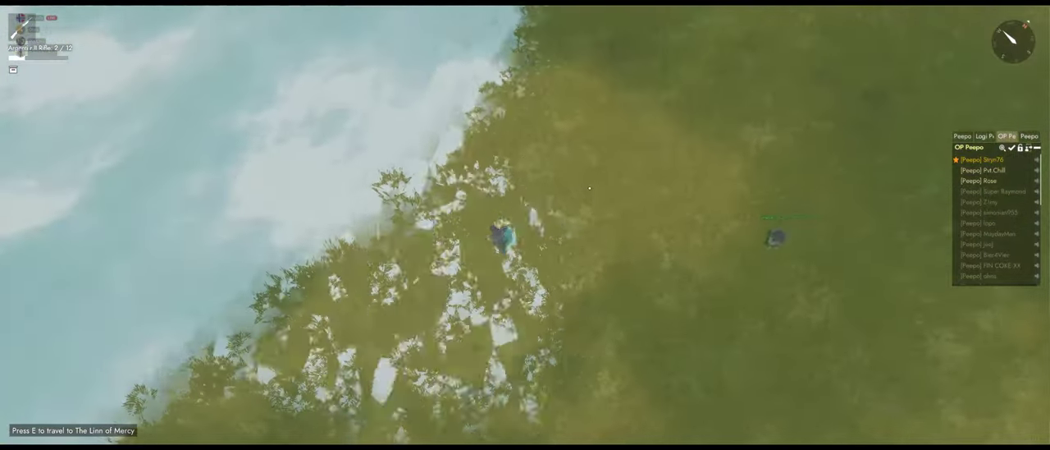
pyautogui.press('w')
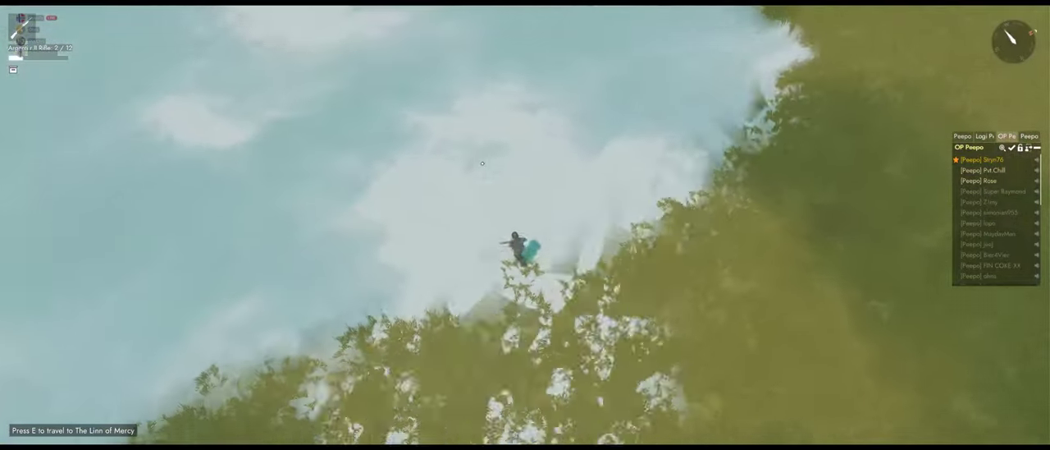
pyautogui.press('w')
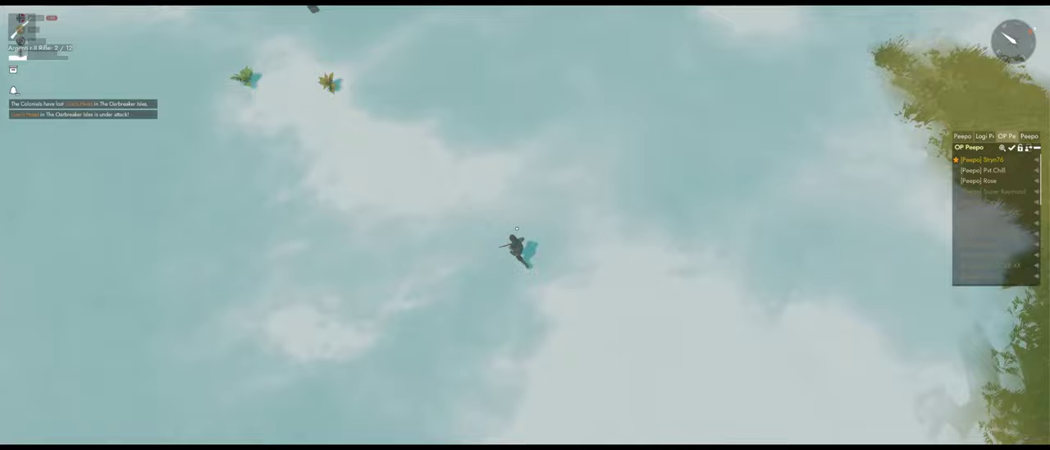
pyautogui.press('w')
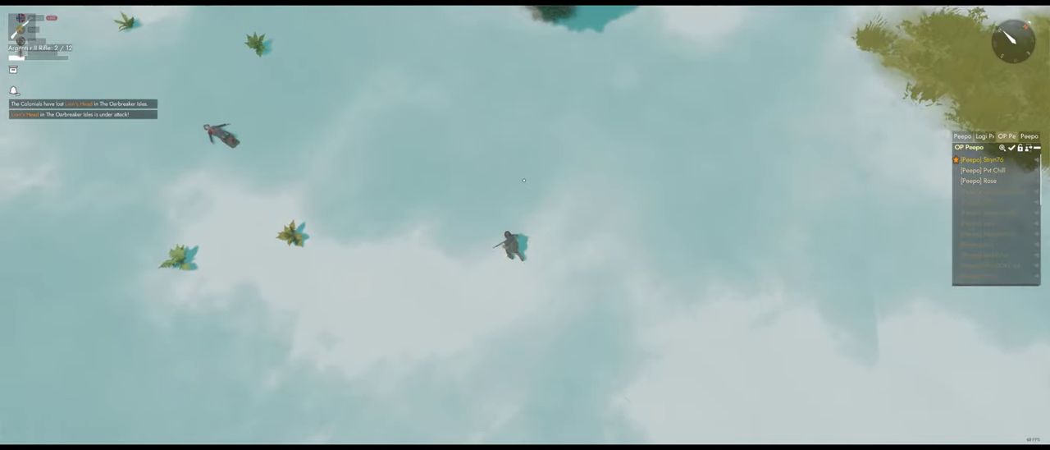
pyautogui.press('m')
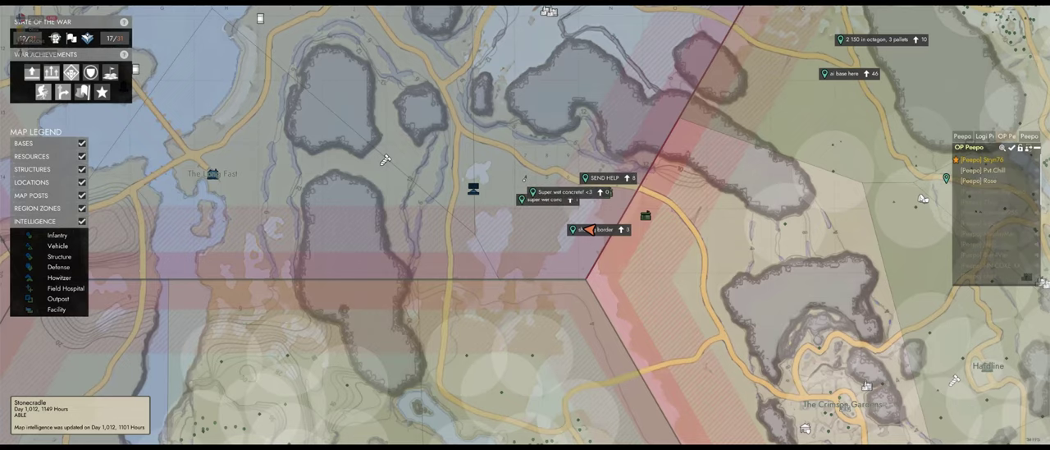
pyautogui.press('m')
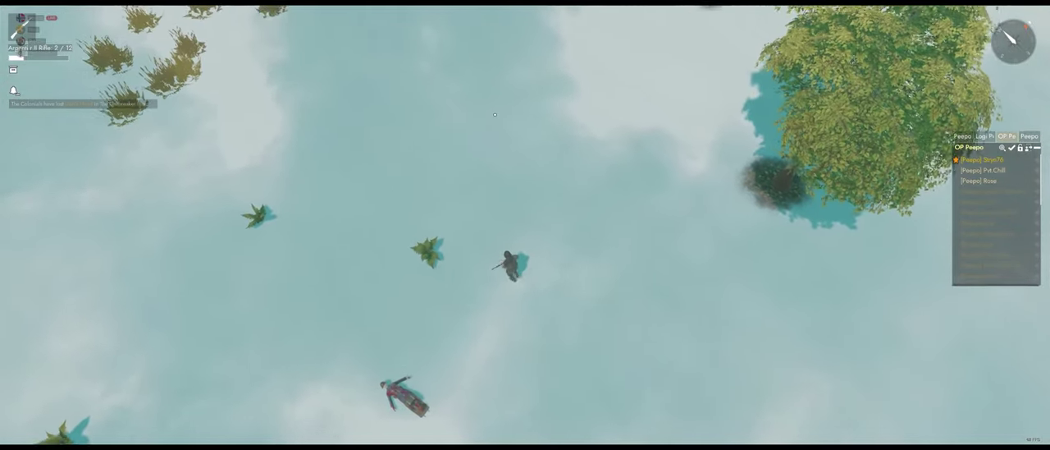
# Step: Cross the rest of the lake north, aiming ahead to scout the far grassland
pyautogui.press('w')
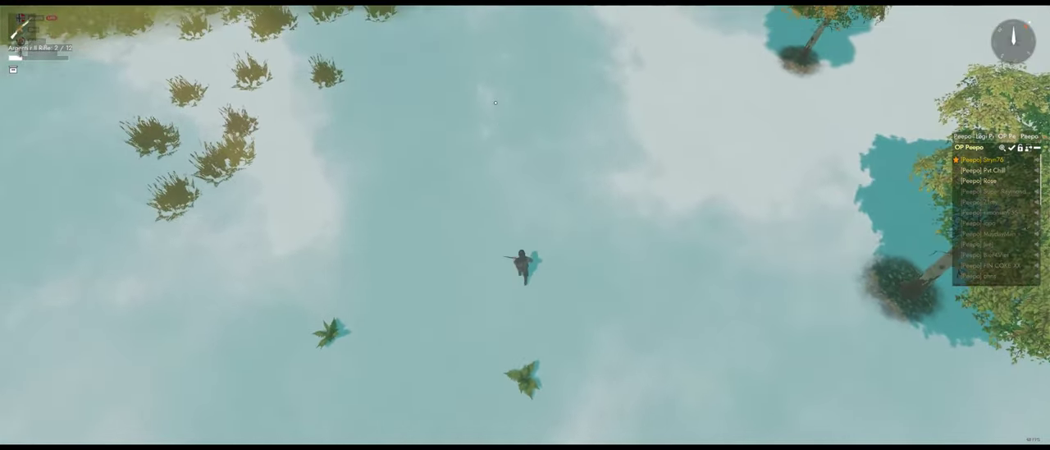
pyautogui.press('w')
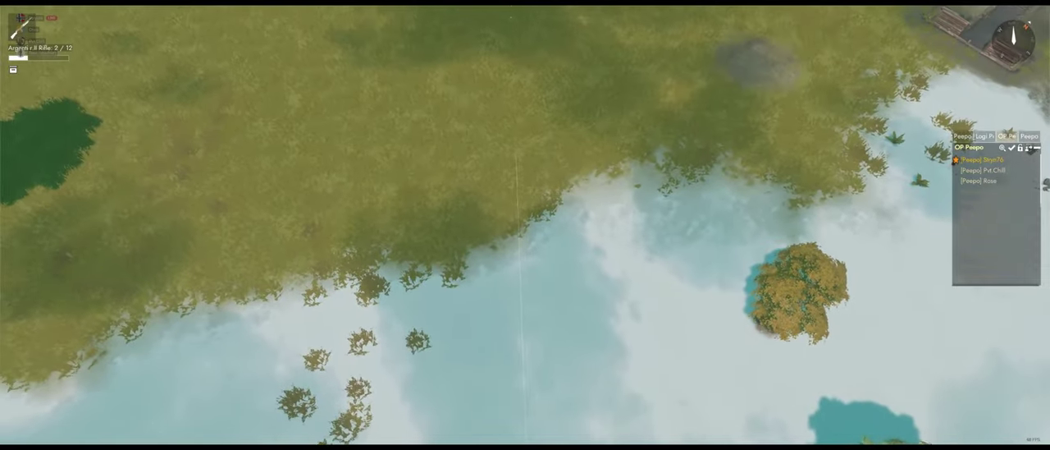
pyautogui.press('w')
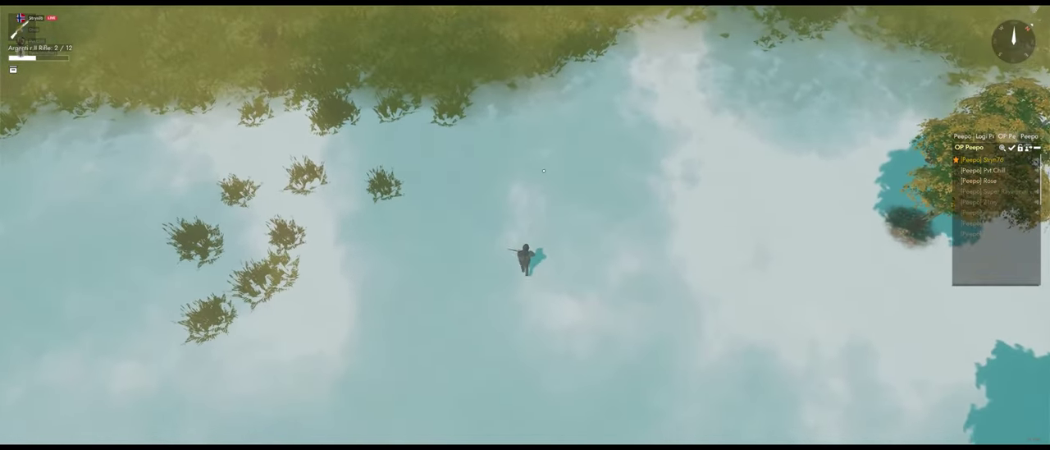
pyautogui.press('w')
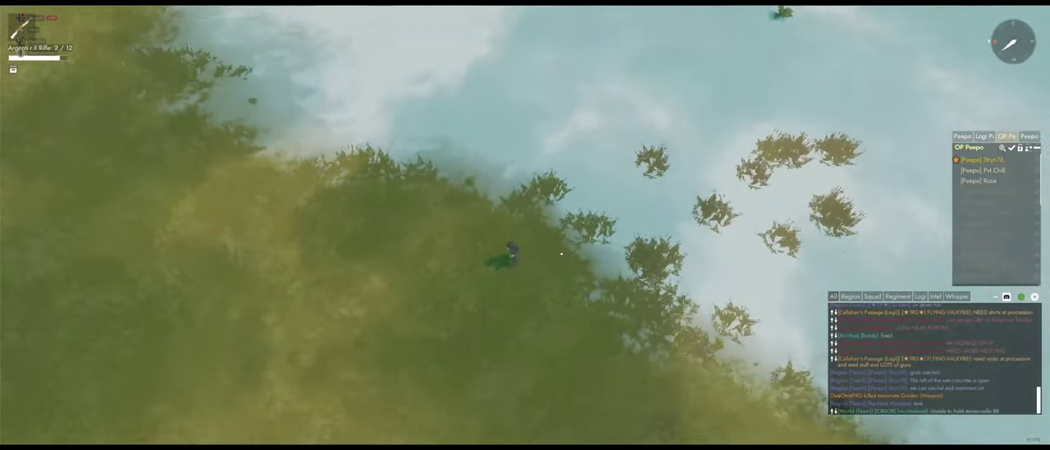
pyautogui.rightClick(602, 196)
pyautogui.scroll(-5, 602, 195)
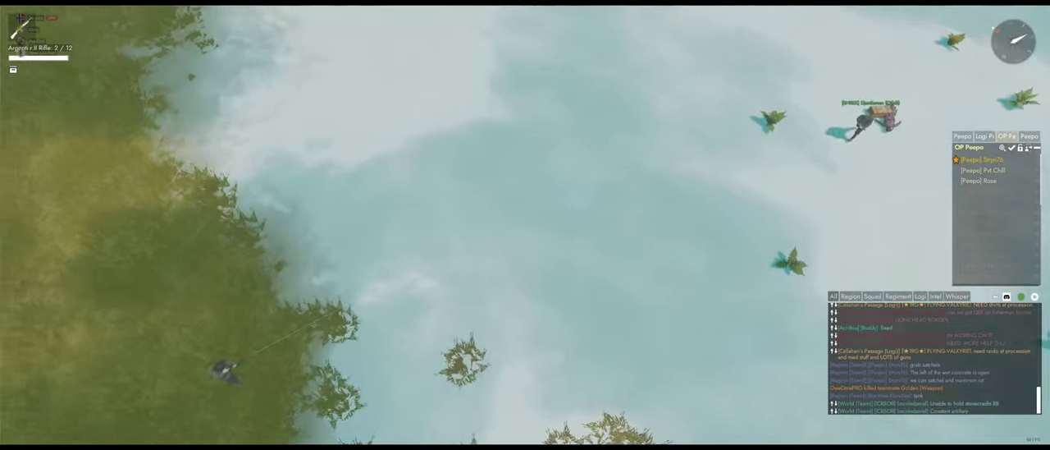
pyautogui.scroll(5, 602, 195)
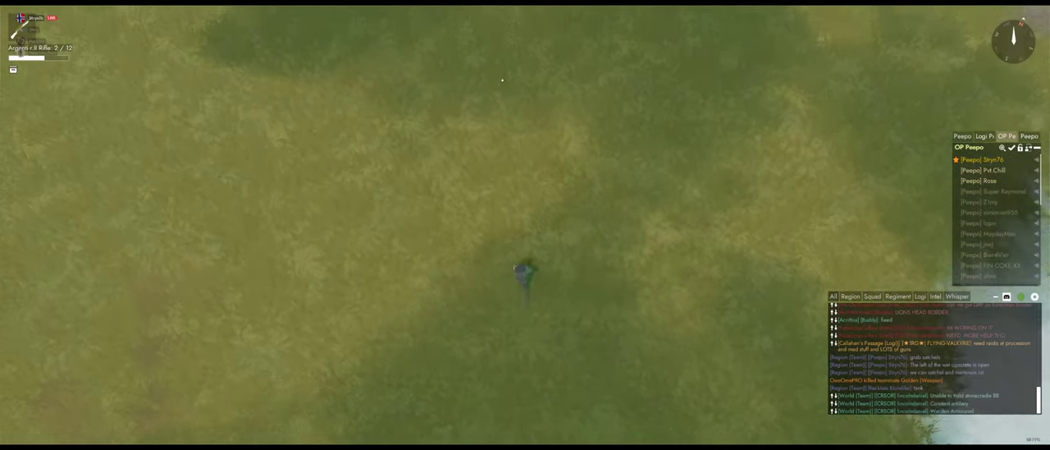
pyautogui.rightClick(502, 80)
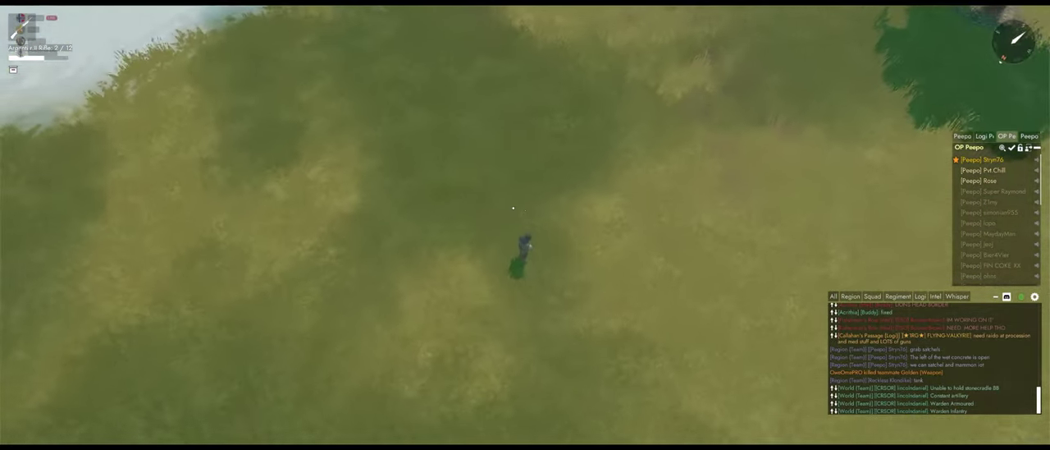
pyautogui.rightClick(492, 41)
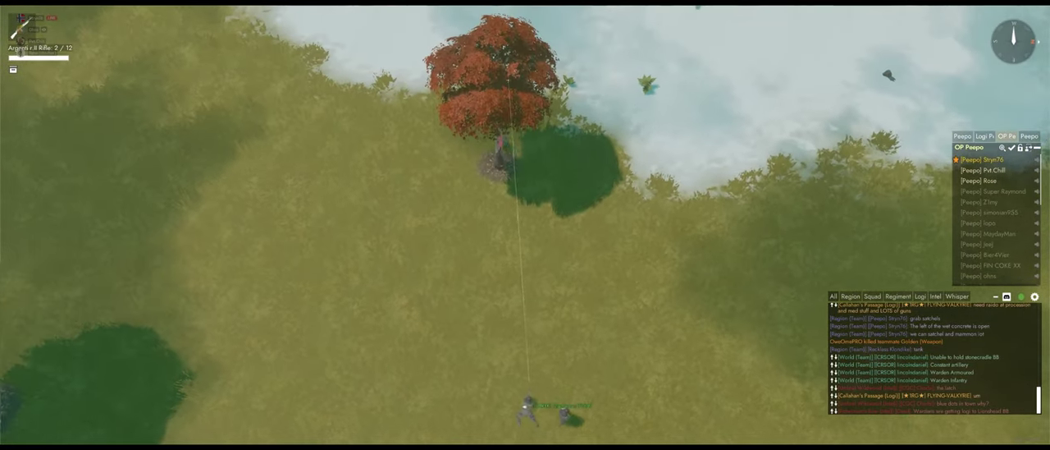
# Step: Fire a rifle shot toward the red-leaved tree
pyautogui.click(504, 139)
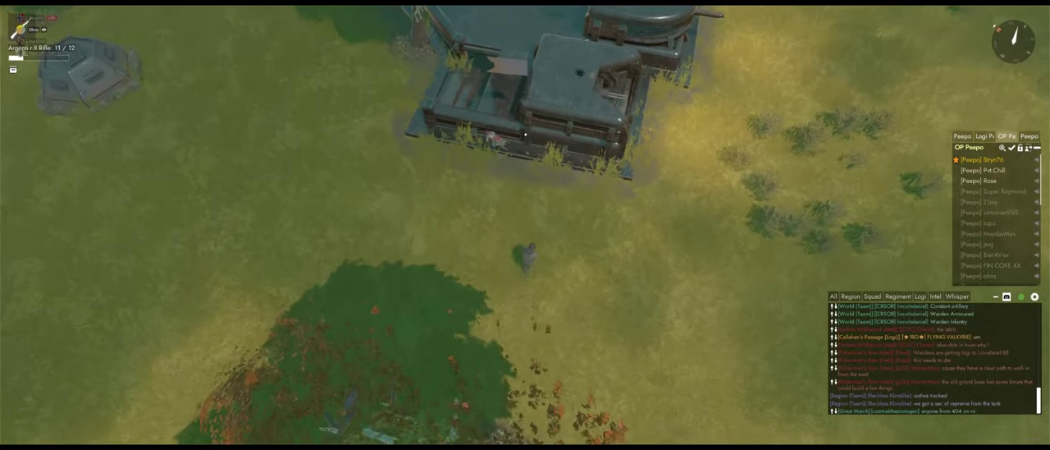
# Step: Open and close the inventory to check the soldier's equipment and backpack
pyautogui.press('Tab')
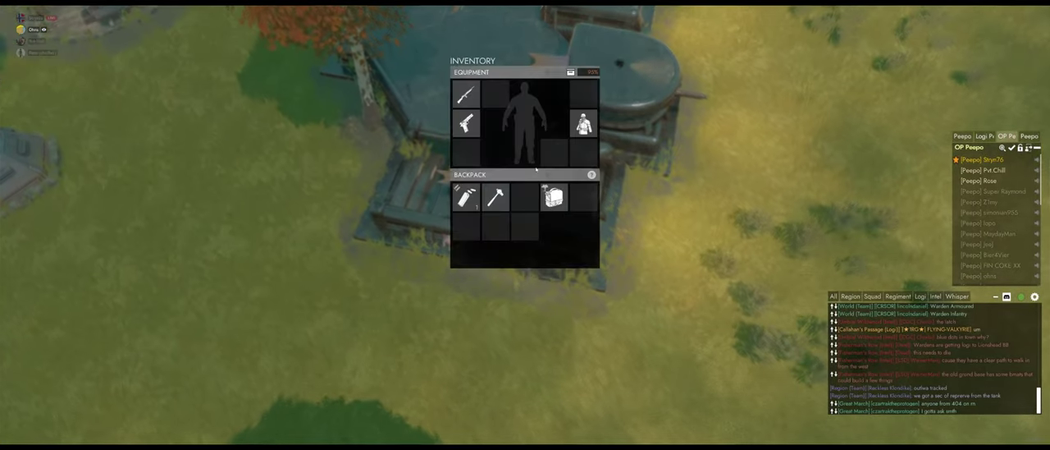
pyautogui.press('Tab')
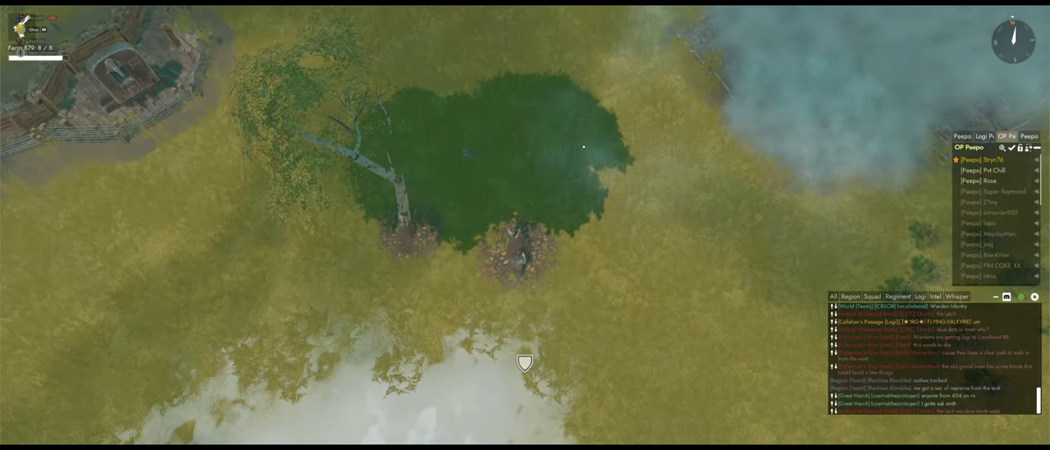
# Step: Glance at the inventory, then switch from the rifle to Melee Attack
pyautogui.press('Tab')
pyautogui.press('Tab')
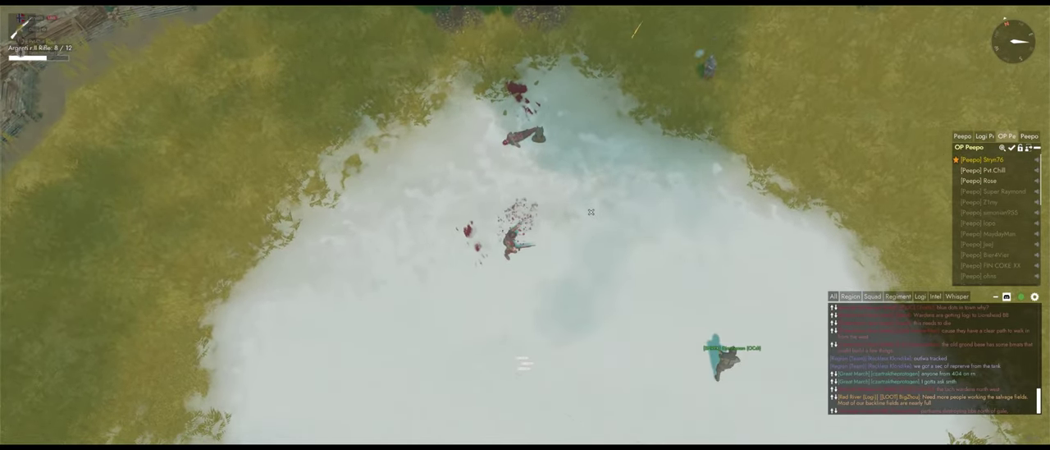
pyautogui.press('2')
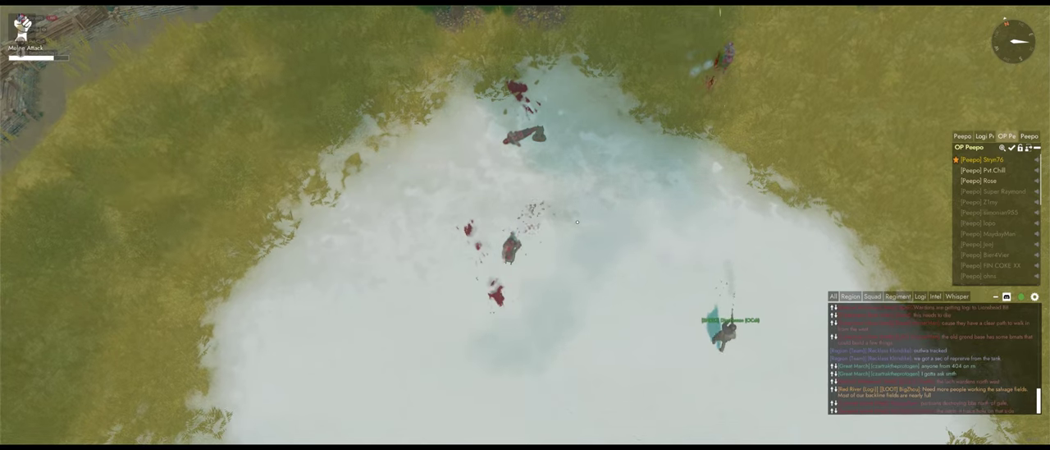